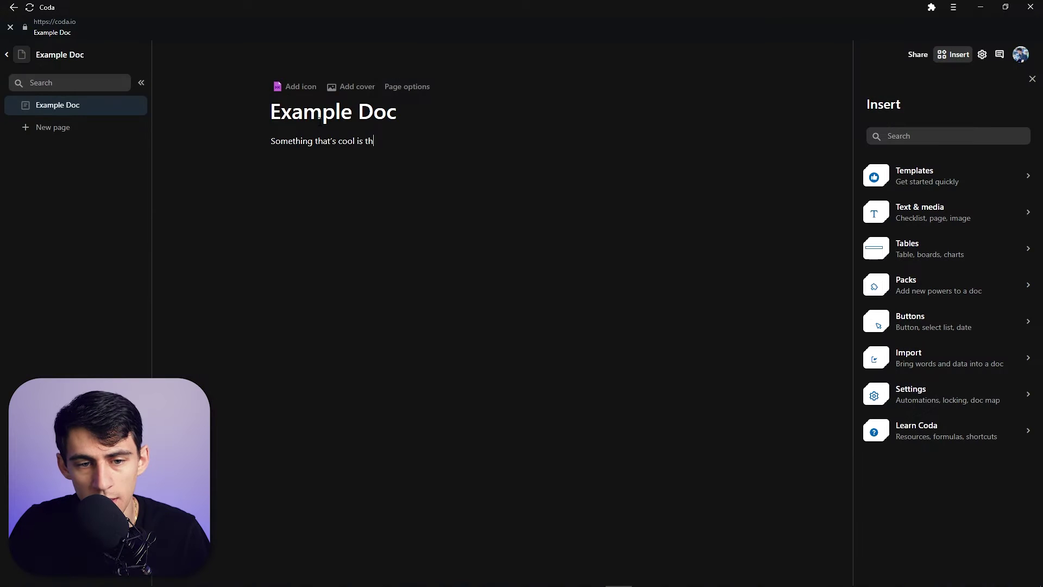
Step: End the sentence with 'at' and insert a divider line on a new line below it
{"action": "type", "text": "at"}
{"action": "key", "text": "Return"}
{"action": "type", "text": "/divider"}
{"action": "key", "text": "Return"}
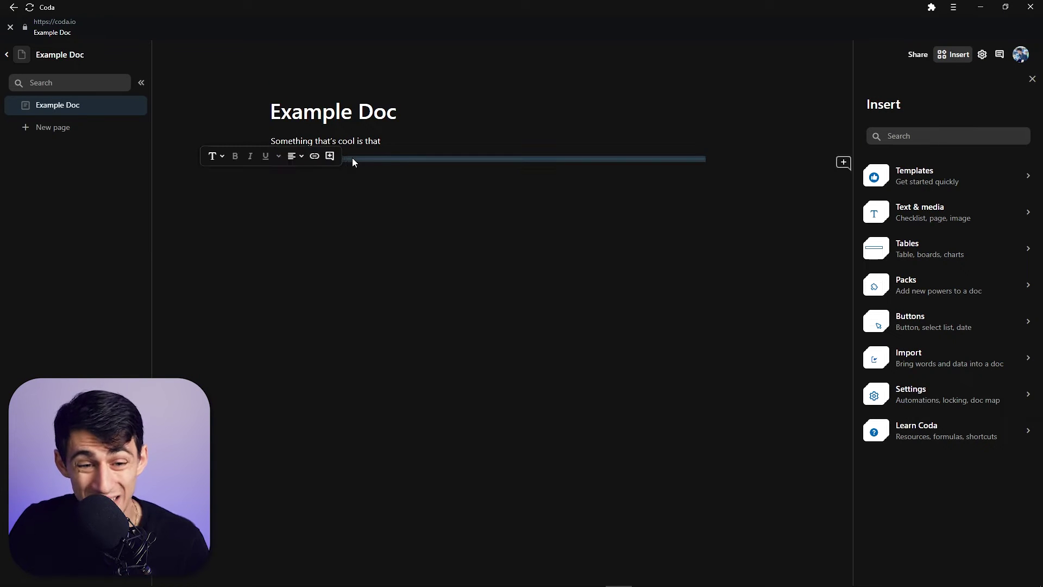
Step: Restyle the divider line, first as a thicker line and then as dashed
{"action": "left_click", "coordinate": [162, 142]}
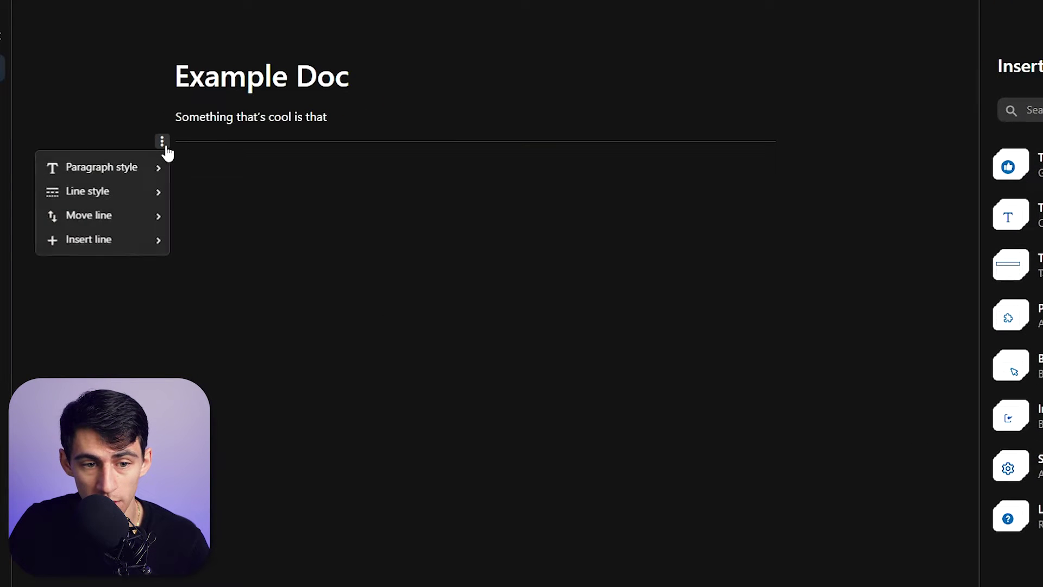
{"action": "mouse_move", "coordinate": [136, 188]}
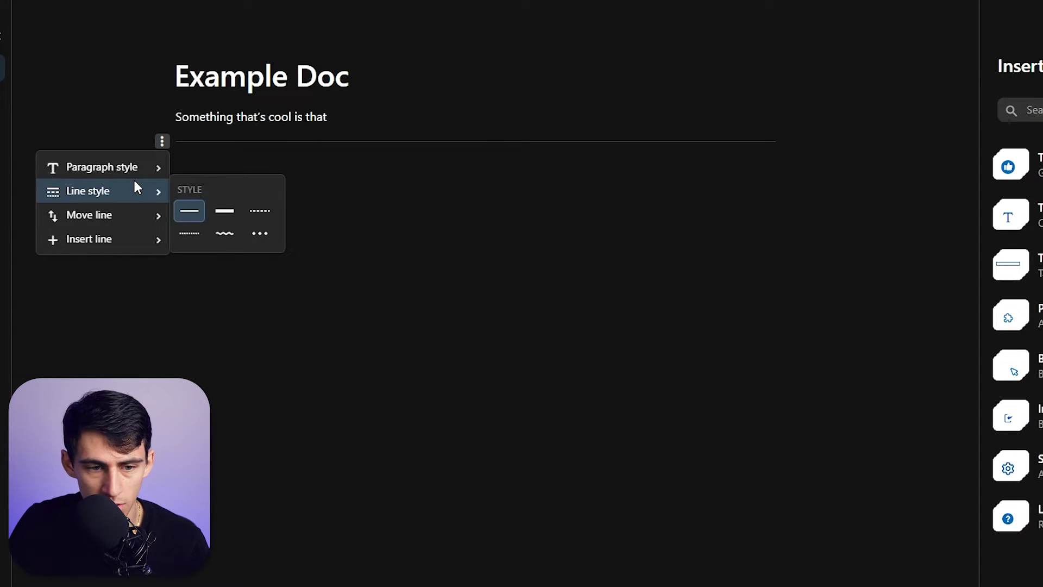
{"action": "left_click", "coordinate": [224, 211]}
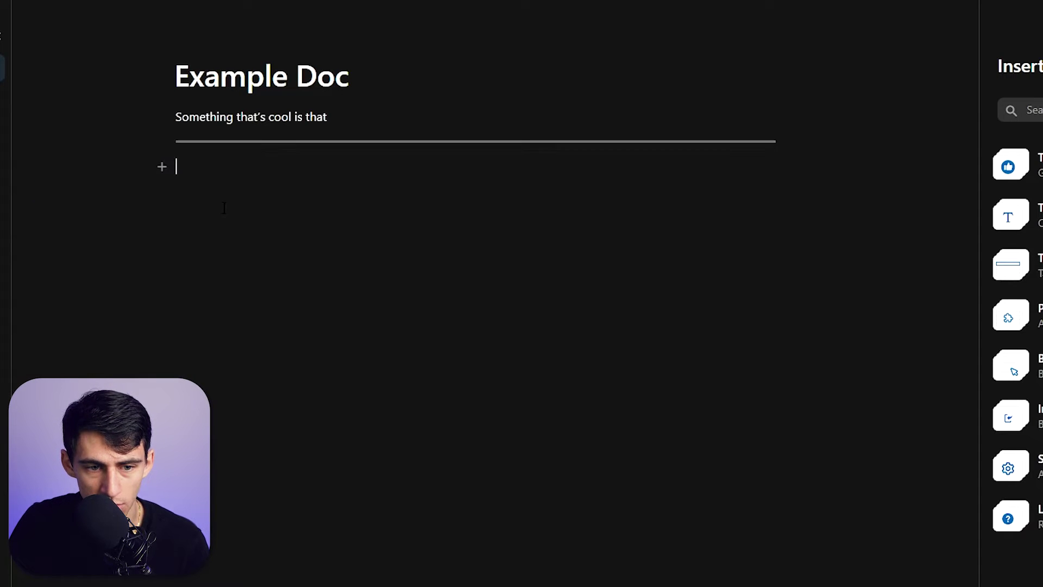
{"action": "left_click", "coordinate": [162, 141]}
{"action": "mouse_move", "coordinate": [157, 200]}
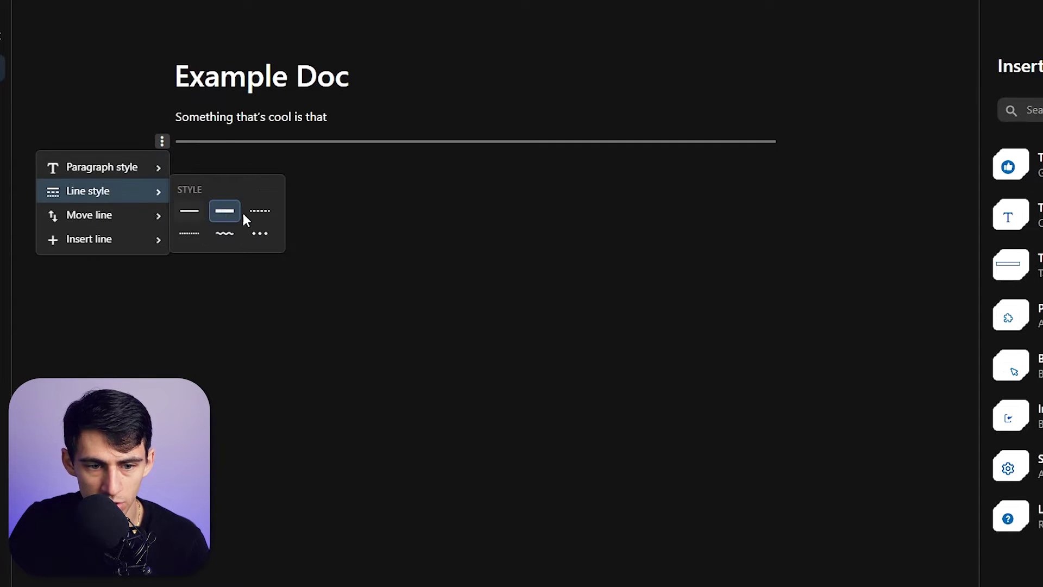
{"action": "left_click", "coordinate": [259, 220]}
{"action": "left_click", "coordinate": [162, 141]}
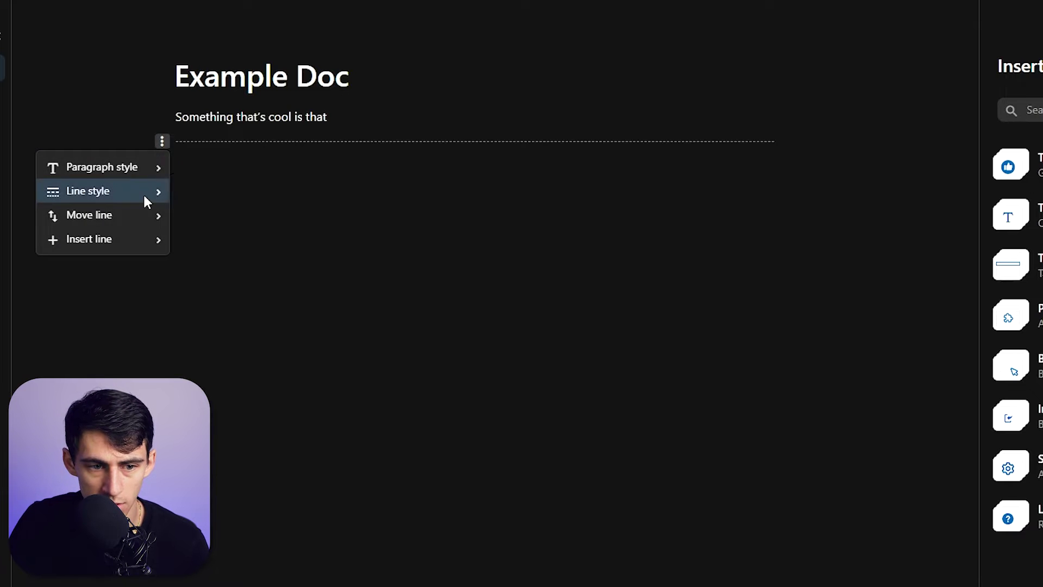
{"action": "mouse_move", "coordinate": [145, 195]}
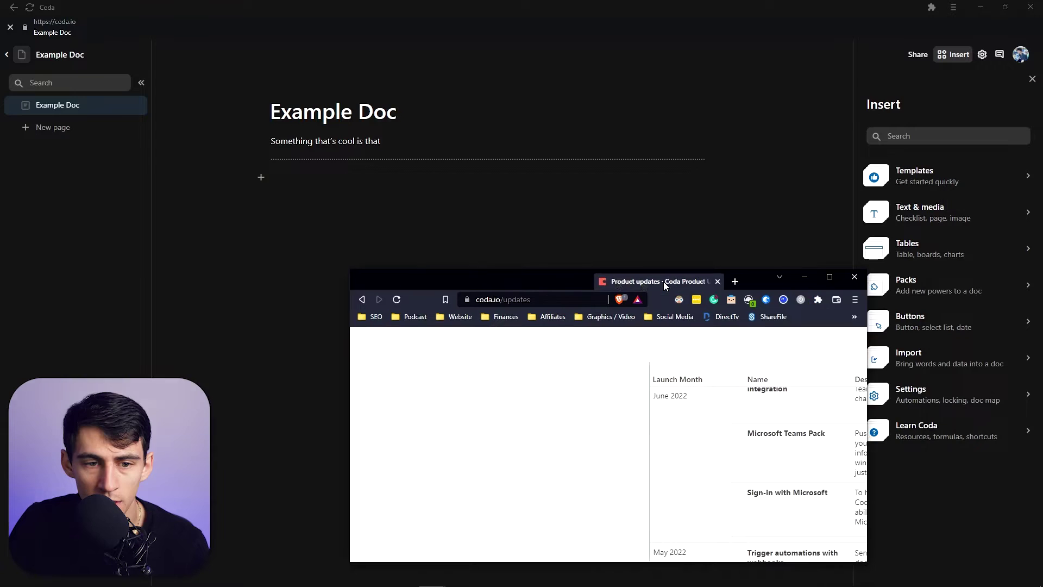
Step: Reposition and maximize the browser window, then scroll back up the product updates page
{"action": "left_click_drag", "start_coordinate": [663, 281], "coordinate": [538, 252]}
{"action": "double_click", "coordinate": [538, 252]}
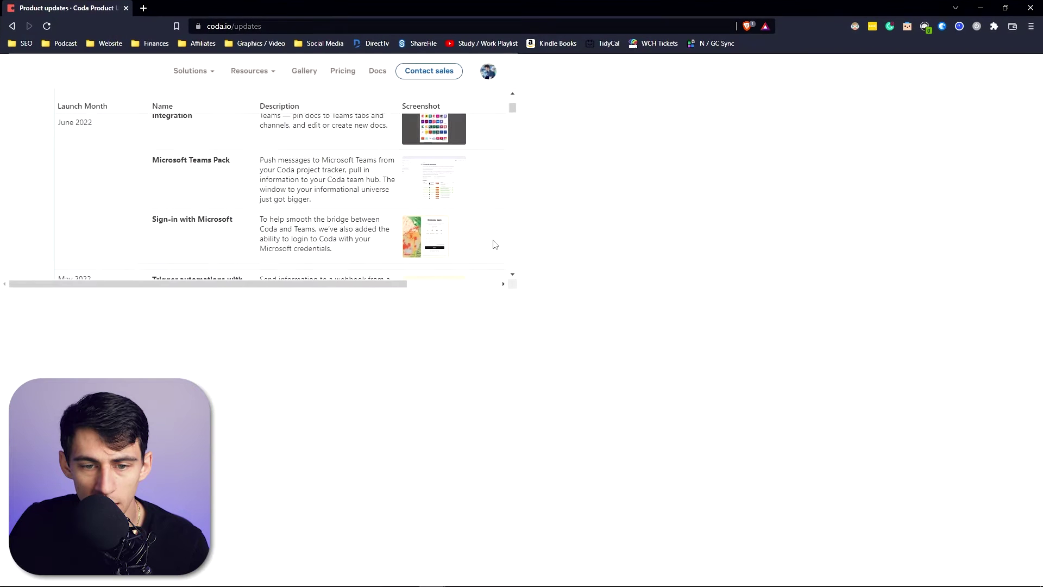
{"action": "scroll", "coordinate": [410, 307], "scroll_direction": "up", "scroll_amount": 3}
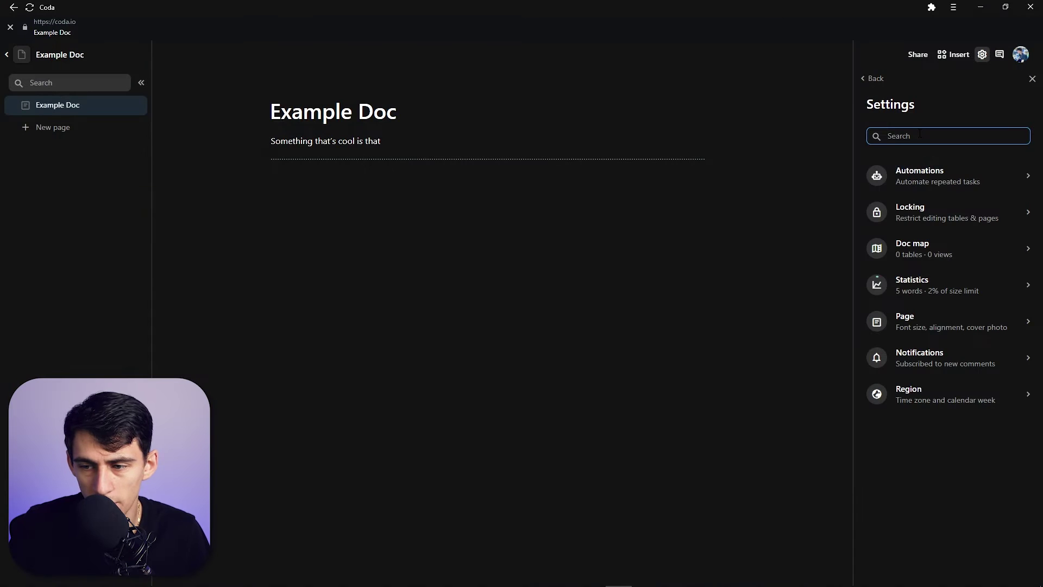
Step: Search Settings for 'mi' to find the Microsoft Teams pack, then enlarge the Teams integration screenshot
{"action": "type", "text": "packs"}
{"action": "key", "text": "ctrl+a"}
{"action": "type", "text": "mi"}
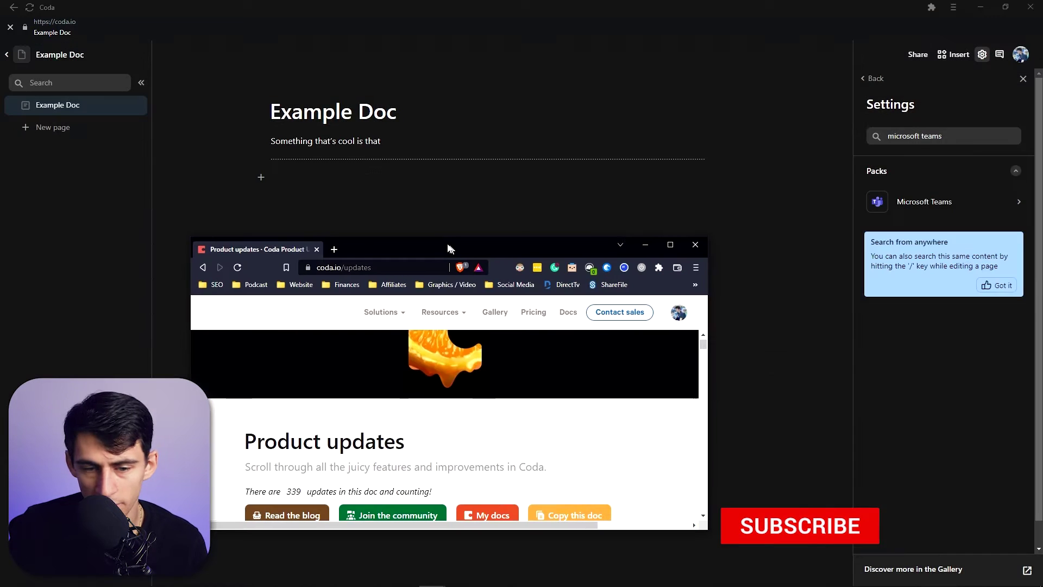
{"action": "double_click", "coordinate": [451, 248]}
{"action": "left_click", "coordinate": [681, 394]}
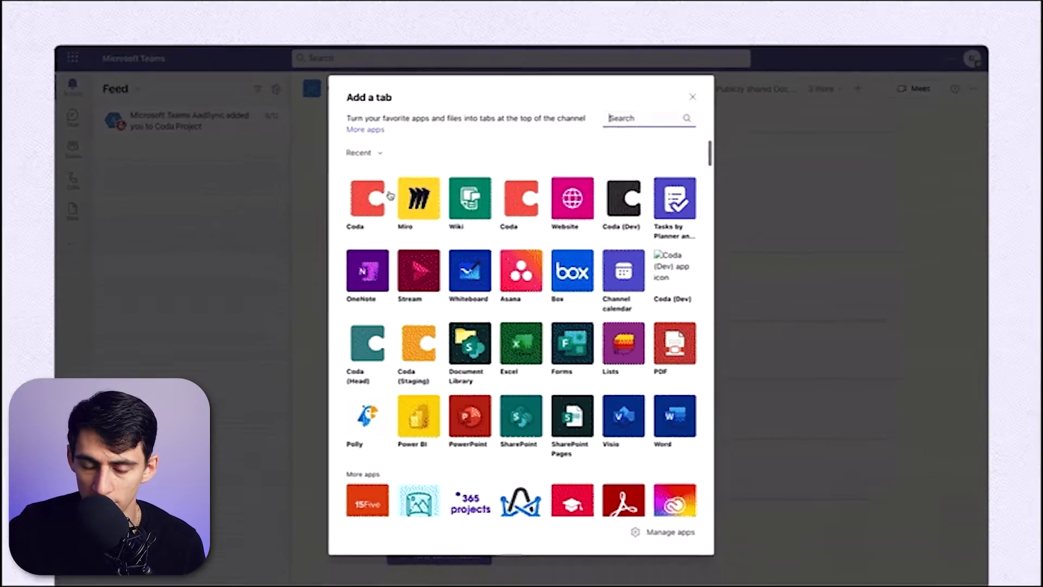
Step: Close the Teams demo, scroll down the updates list, and preview then close the webhook automation screenshot
{"action": "key", "text": "Escape"}
{"action": "scroll", "coordinate": [679, 361], "scroll_direction": "down", "scroll_amount": 1}
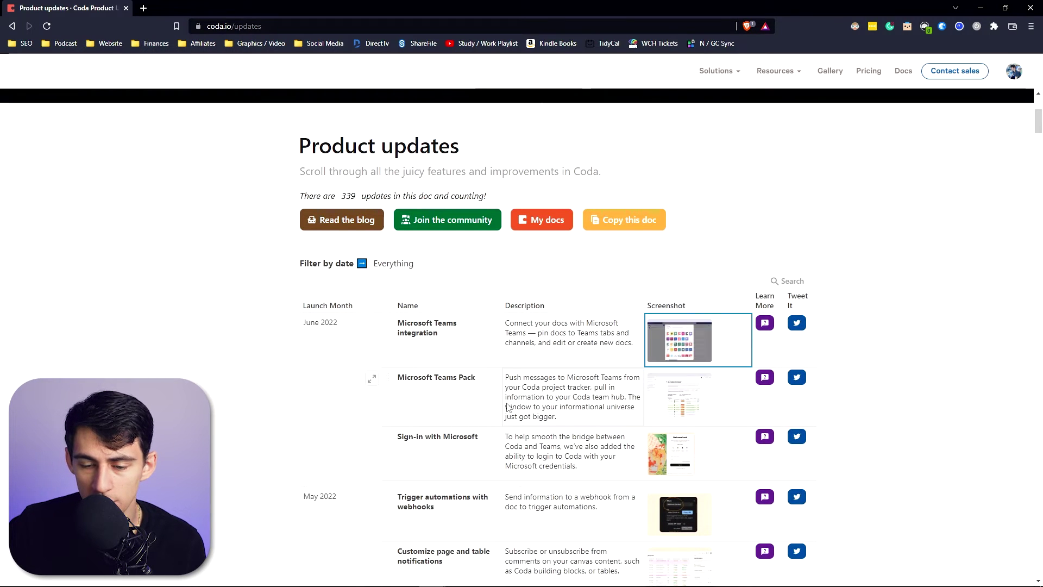
{"action": "scroll", "coordinate": [557, 376], "scroll_direction": "down", "scroll_amount": 1}
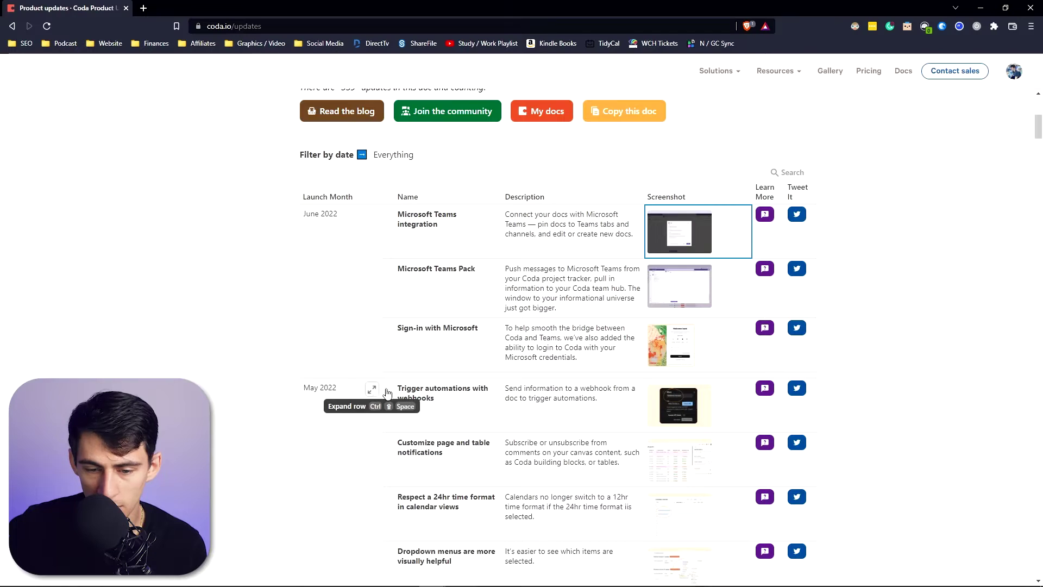
{"action": "left_click", "coordinate": [647, 405]}
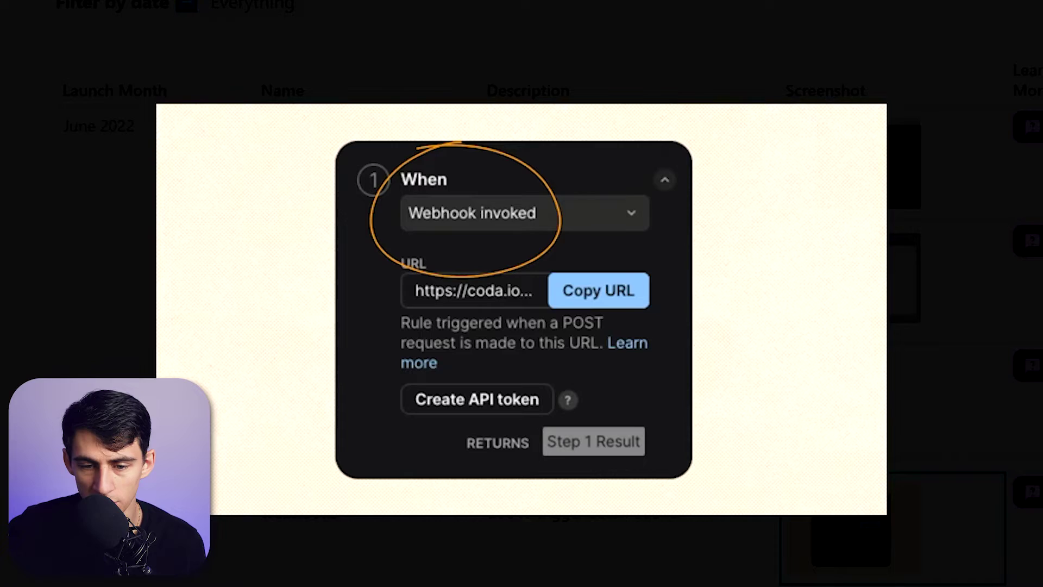
{"action": "key", "text": "Escape"}
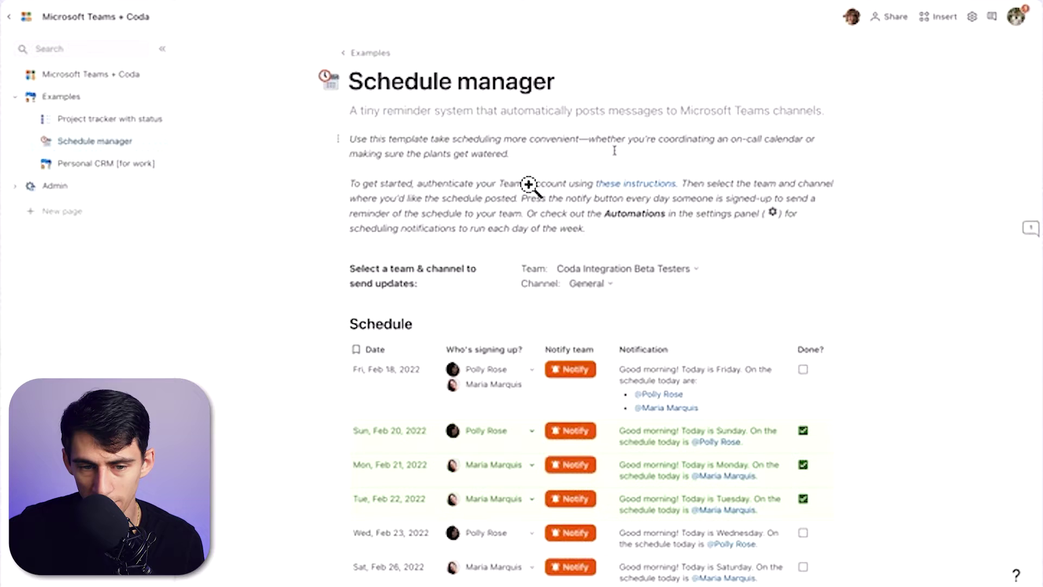
Step: Switch to Microsoft Teams and show the Chat page with the Welcome to Teams screen
{"action": "left_click", "coordinate": [802, 374]}
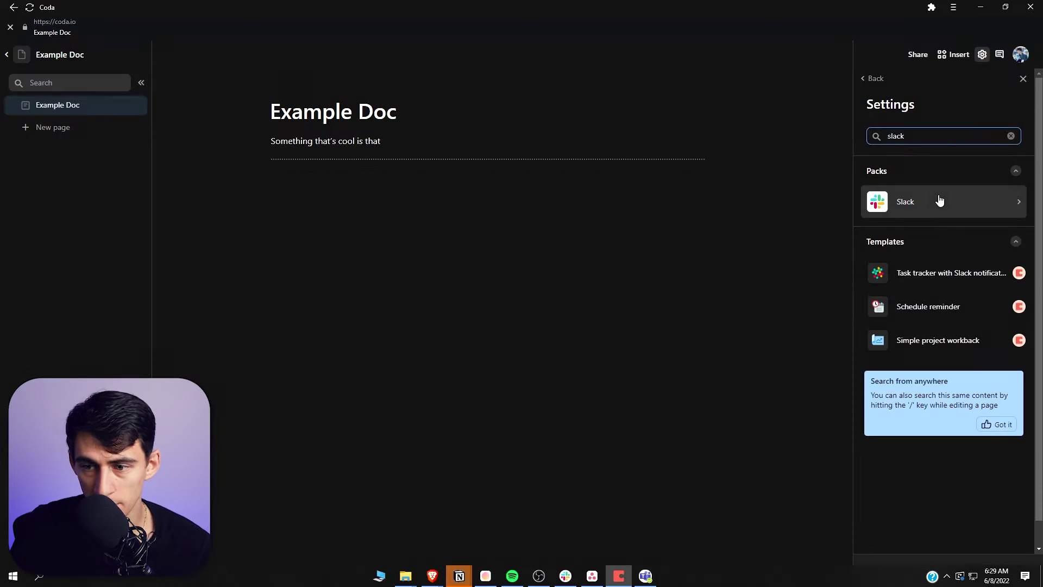
{"action": "left_click", "coordinate": [939, 199]}
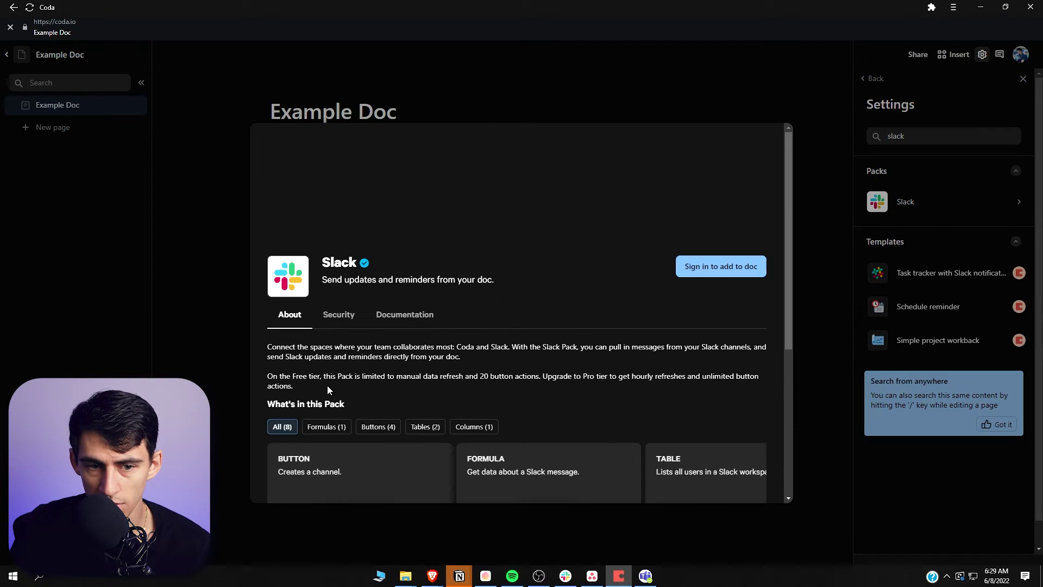
{"action": "scroll", "coordinate": [484, 353], "scroll_direction": "down", "scroll_amount": 4}
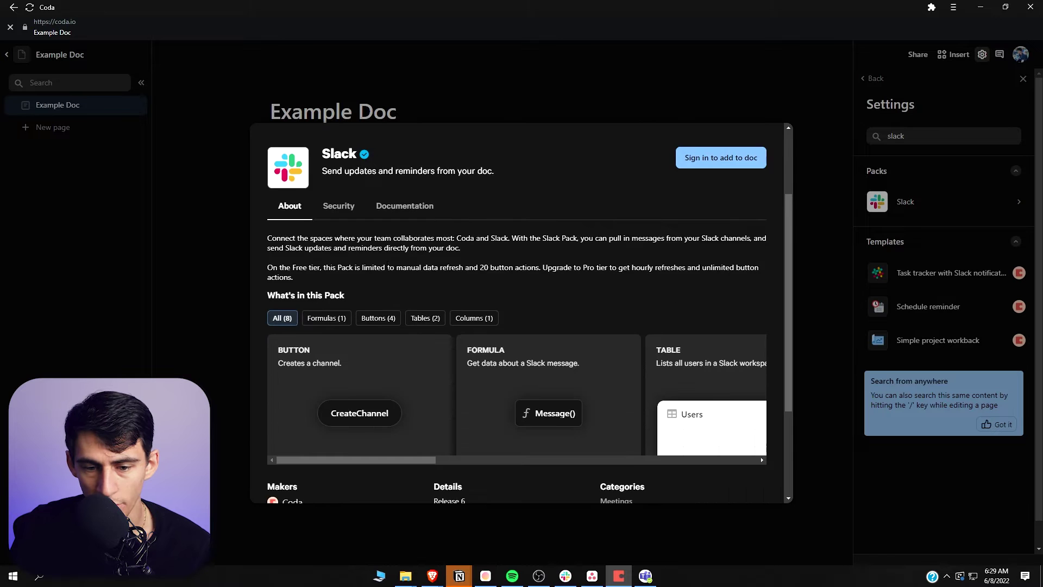
{"action": "scroll", "coordinate": [434, 309], "scroll_direction": "up", "scroll_amount": 4}
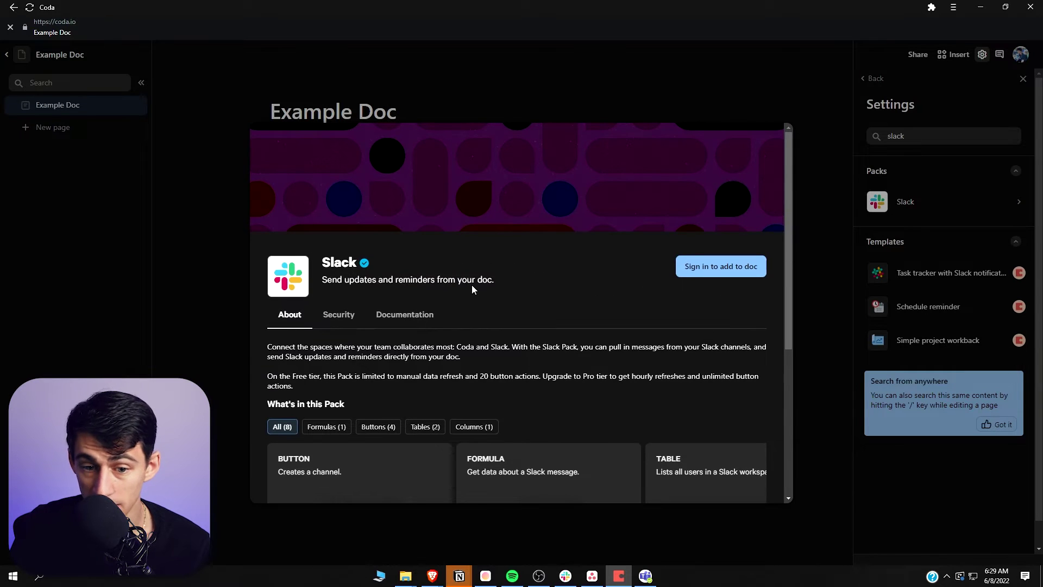
{"action": "scroll", "coordinate": [617, 286], "scroll_direction": "down", "scroll_amount": 4}
{"action": "scroll", "coordinate": [617, 287], "scroll_direction": "up", "scroll_amount": 4}
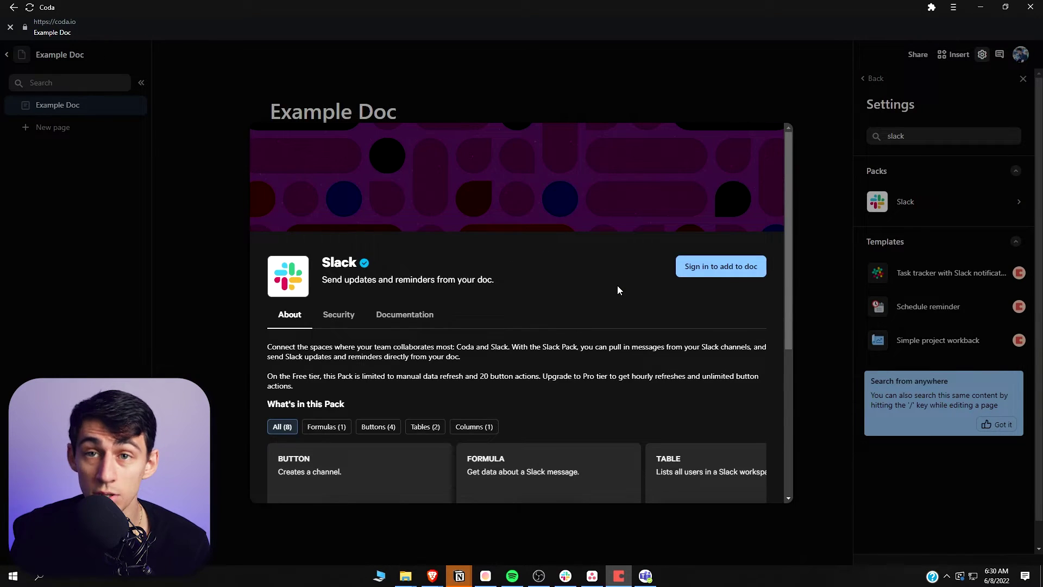
{"action": "scroll", "coordinate": [617, 286], "scroll_direction": "down", "scroll_amount": 3}
{"action": "scroll", "coordinate": [513, 361], "scroll_direction": "right", "scroll_amount": 3}
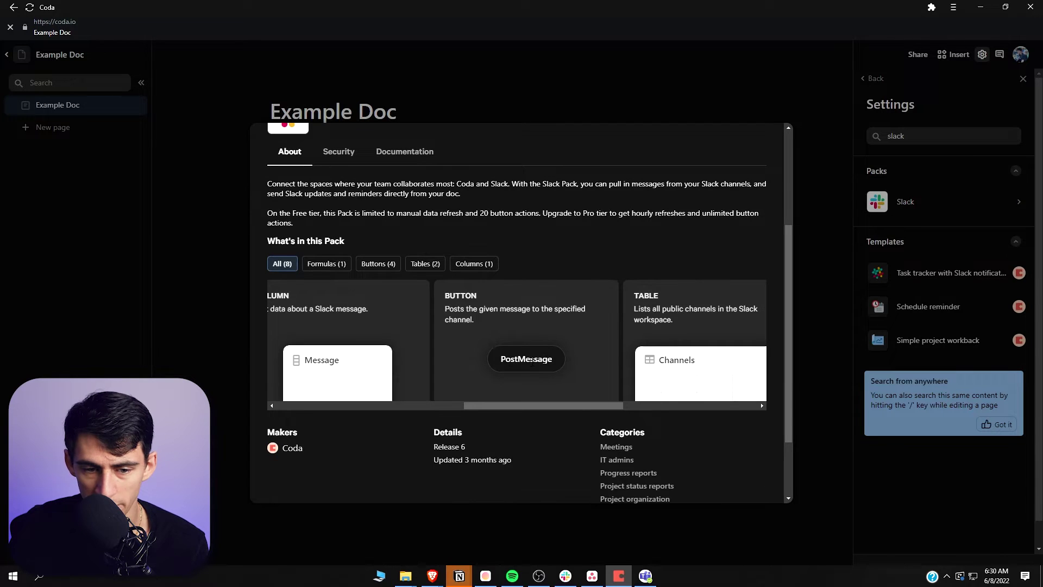
{"action": "scroll", "coordinate": [586, 404], "scroll_direction": "down", "scroll_amount": 1}
{"action": "scroll", "coordinate": [586, 404], "scroll_direction": "right", "scroll_amount": 4}
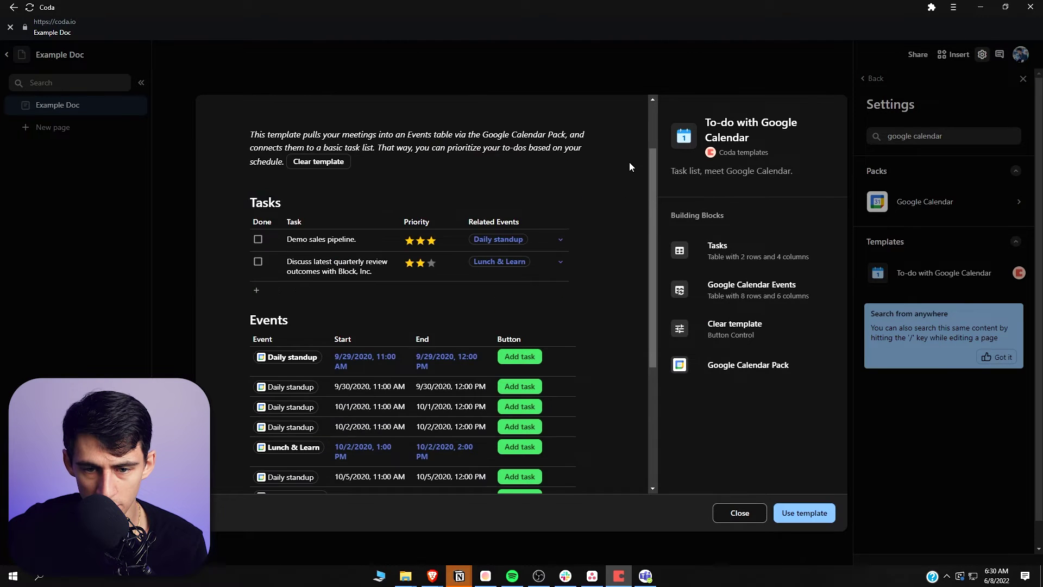
Step: Add a task for the first Daily standup event in the template, then close its detail view
{"action": "scroll", "coordinate": [589, 230], "scroll_direction": "up", "scroll_amount": 2}
{"action": "scroll", "coordinate": [585, 233], "scroll_direction": "down", "scroll_amount": 3}
{"action": "scroll", "coordinate": [580, 239], "scroll_direction": "up", "scroll_amount": 3}
{"action": "scroll", "coordinate": [580, 239], "scroll_direction": "down", "scroll_amount": 2}
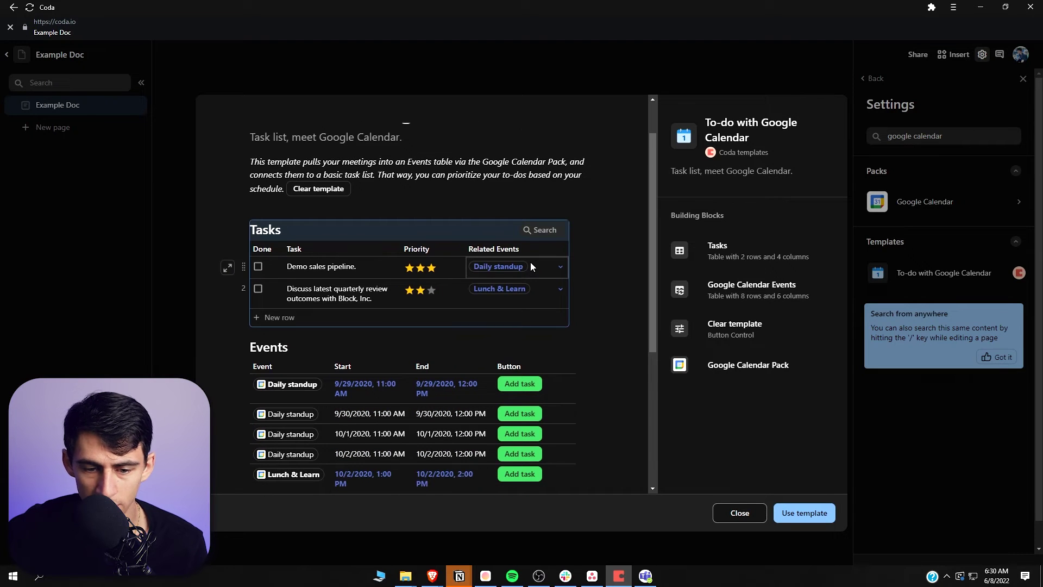
{"action": "scroll", "coordinate": [527, 266], "scroll_direction": "up", "scroll_amount": 2}
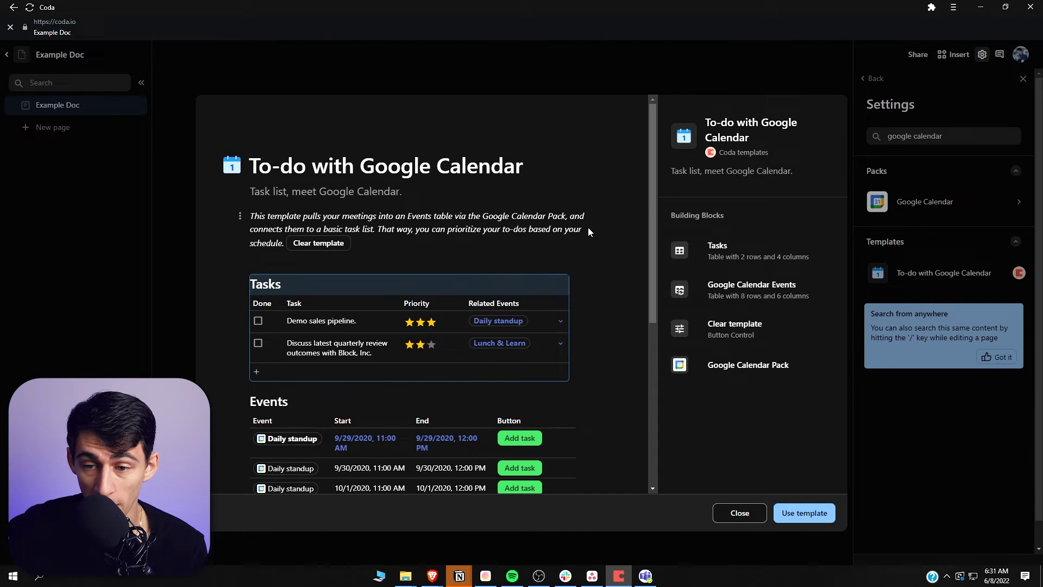
{"action": "scroll", "coordinate": [588, 227], "scroll_direction": "down", "scroll_amount": 2}
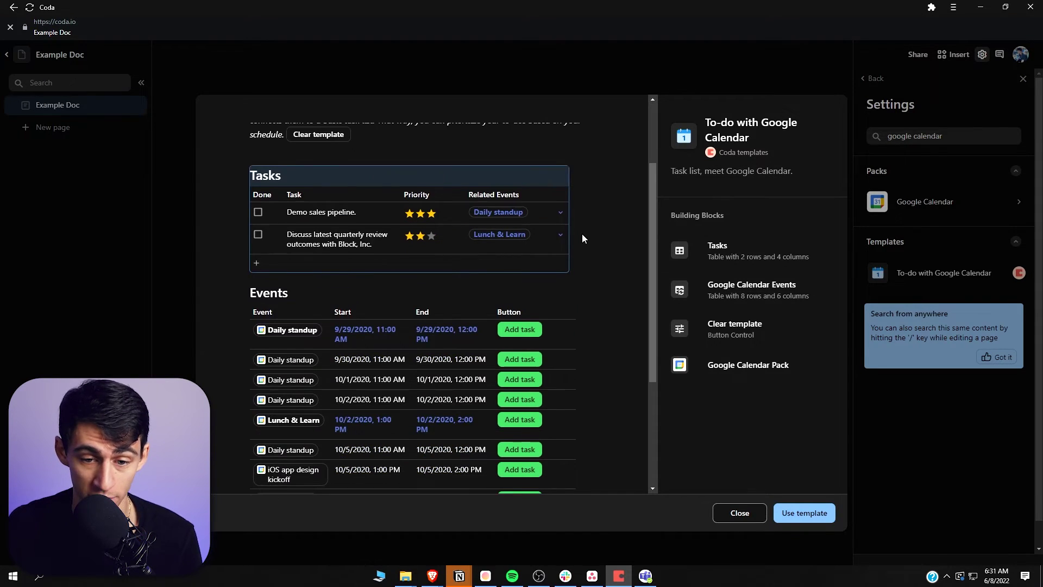
{"action": "scroll", "coordinate": [582, 234], "scroll_direction": "up", "scroll_amount": 2}
{"action": "scroll", "coordinate": [582, 234], "scroll_direction": "down", "scroll_amount": 3}
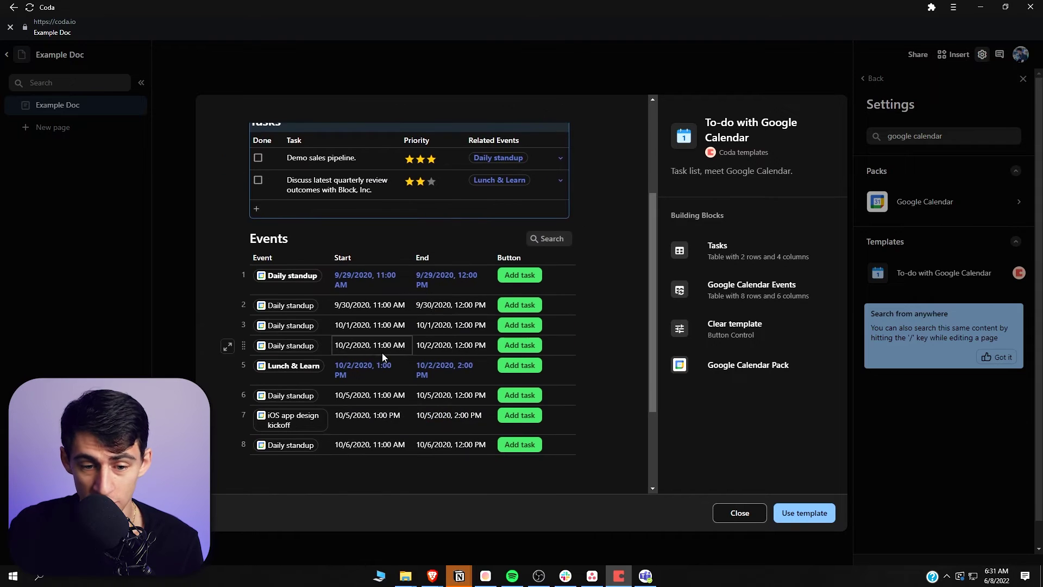
{"action": "left_click", "coordinate": [523, 276]}
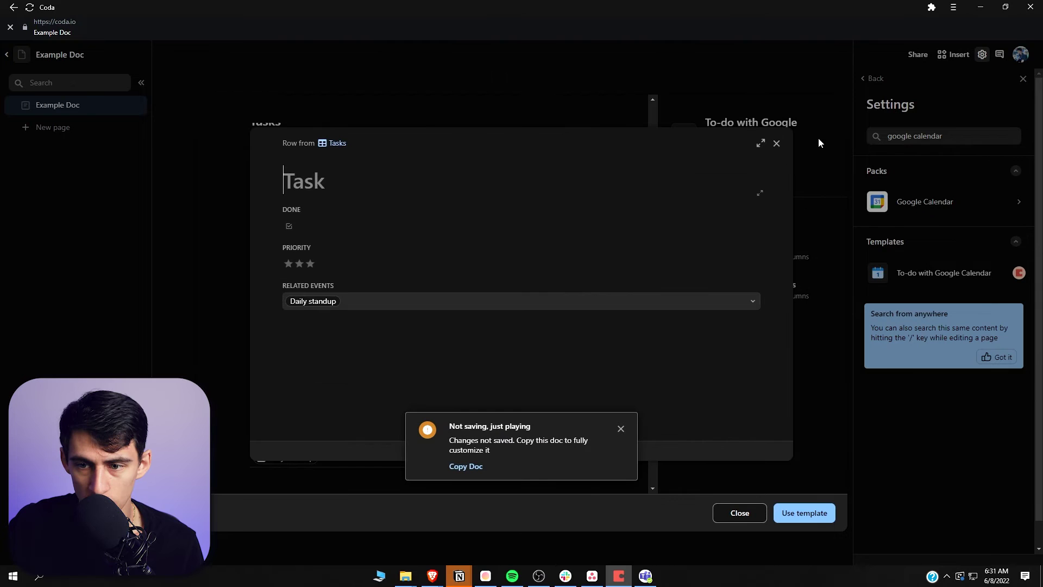
{"action": "left_click", "coordinate": [775, 142]}
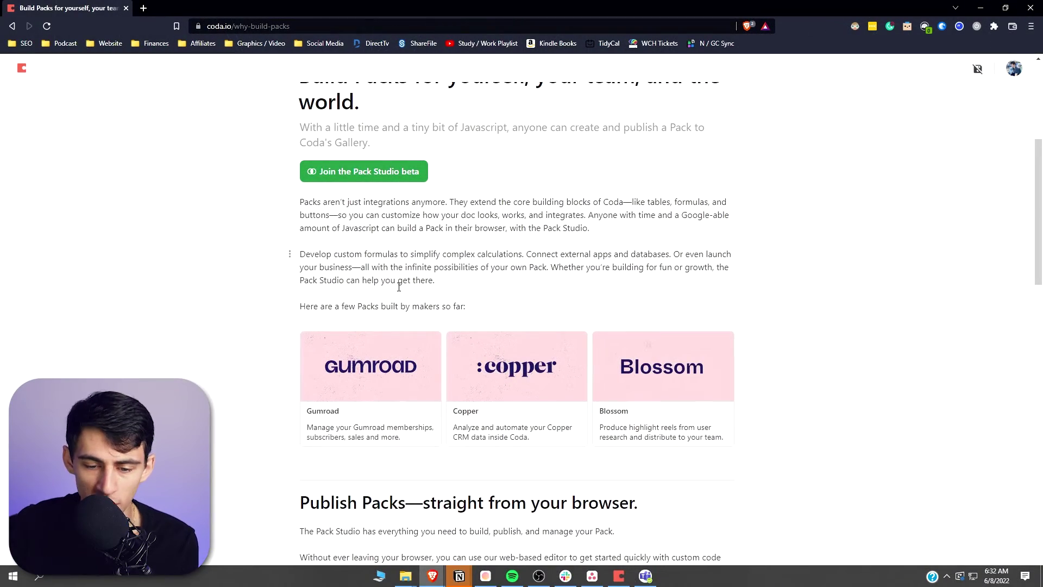
{"action": "scroll", "coordinate": [369, 316], "scroll_direction": "down", "scroll_amount": 1}
{"action": "left_click", "coordinate": [345, 336]}
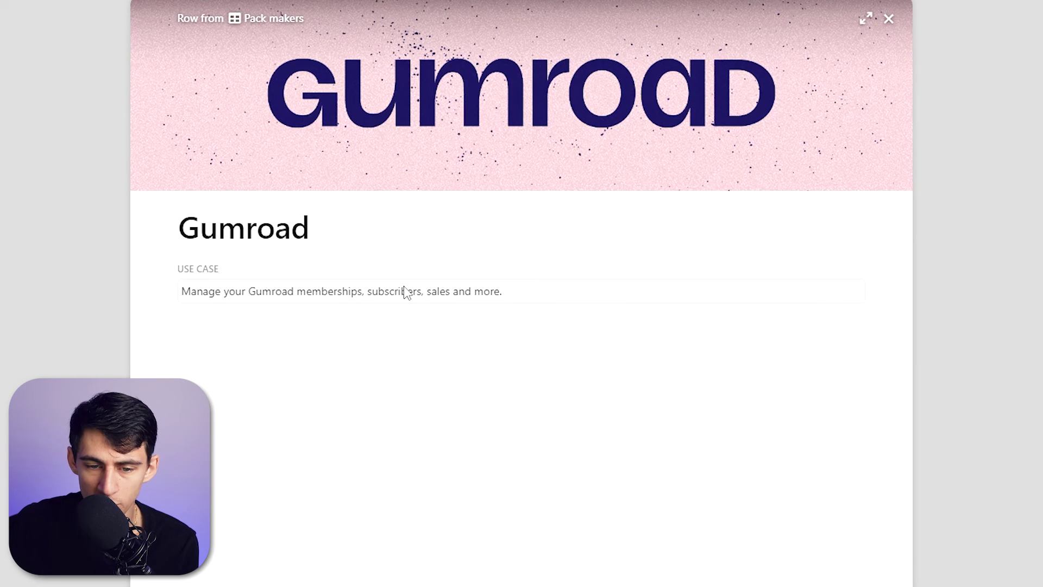
{"action": "left_click", "coordinate": [986, 276]}
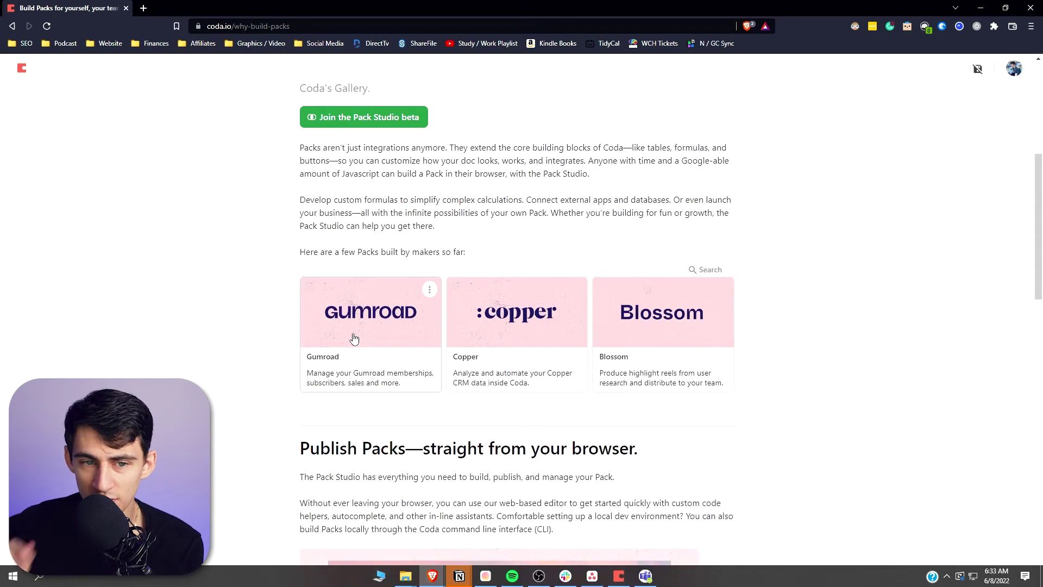
{"action": "scroll", "coordinate": [356, 326], "scroll_direction": "up", "scroll_amount": 2}
{"action": "scroll", "coordinate": [378, 308], "scroll_direction": "down", "scroll_amount": 7}
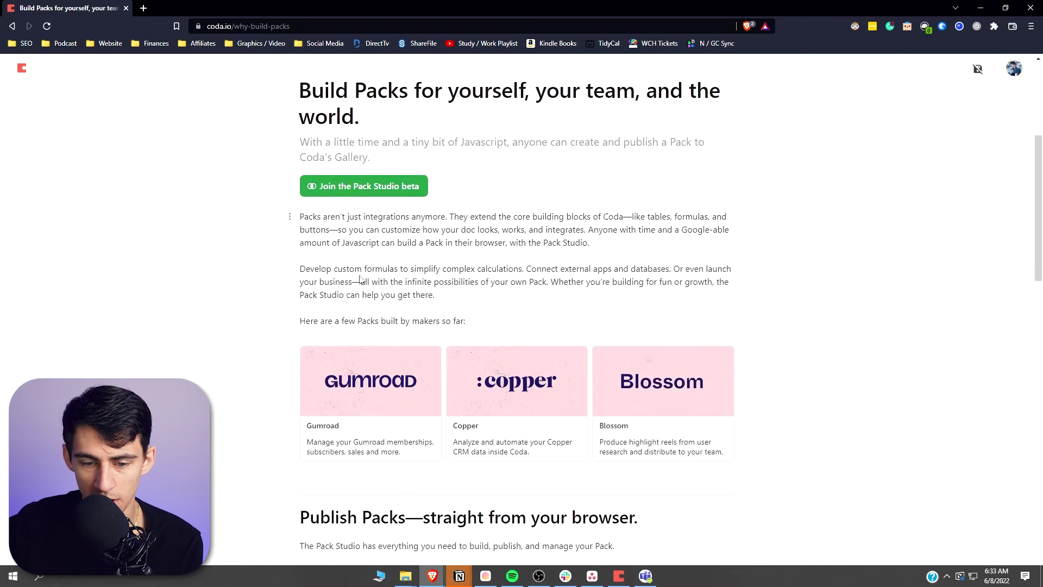
{"action": "scroll", "coordinate": [348, 288], "scroll_direction": "up", "scroll_amount": 2}
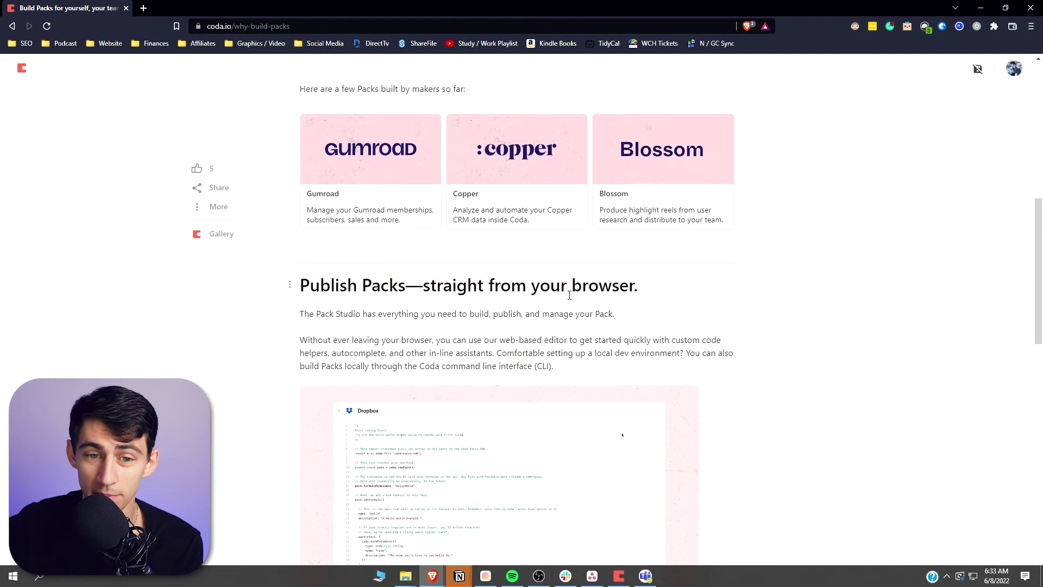
{"action": "scroll", "coordinate": [569, 295], "scroll_direction": "up", "scroll_amount": 3}
{"action": "left_click", "coordinate": [388, 341]}
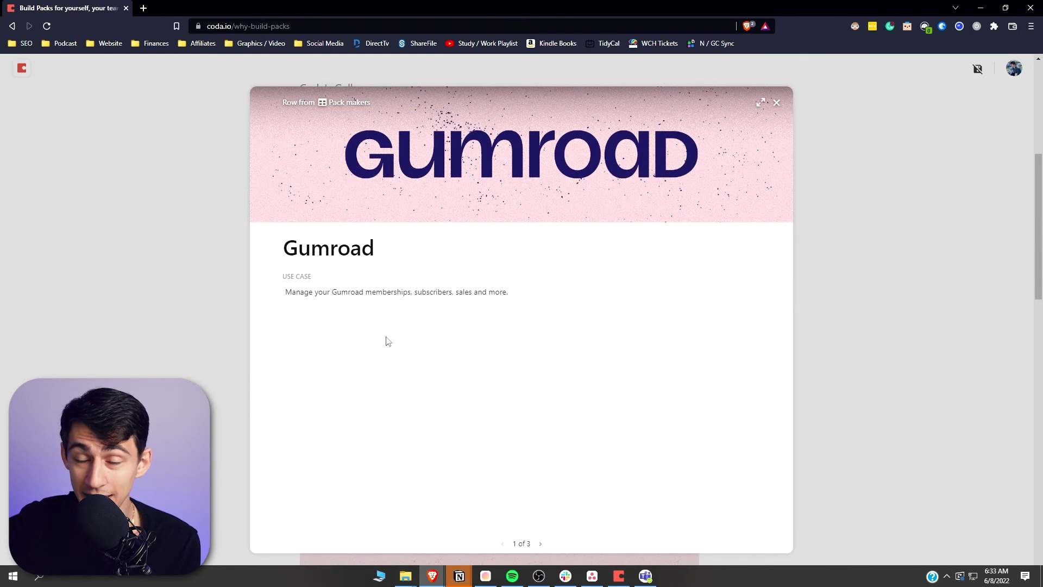
{"action": "left_click", "coordinate": [207, 299]}
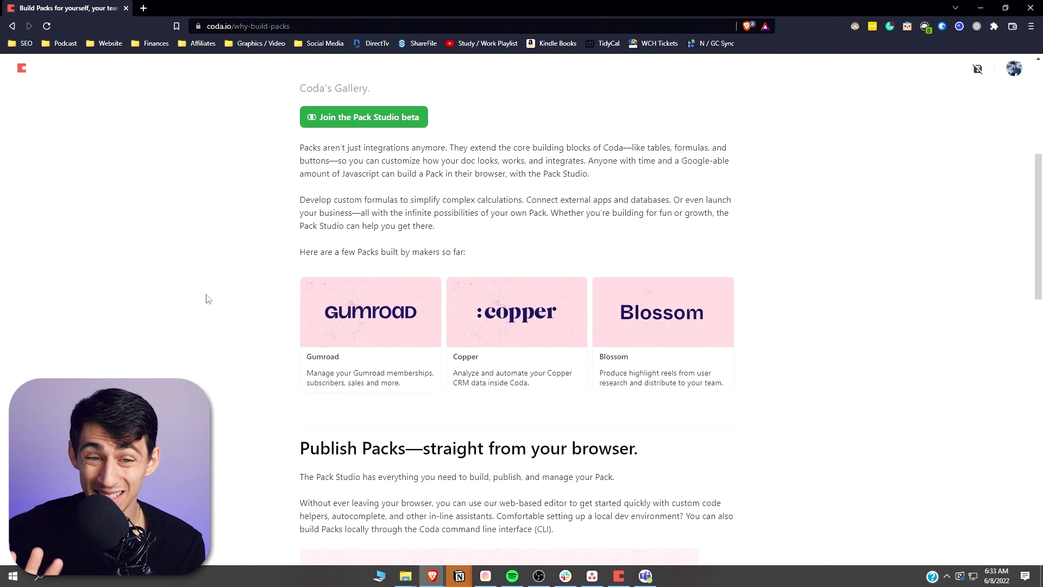
{"action": "scroll", "coordinate": [531, 277], "scroll_direction": "down", "scroll_amount": 13}
{"action": "scroll", "coordinate": [531, 277], "scroll_direction": "up", "scroll_amount": 6}
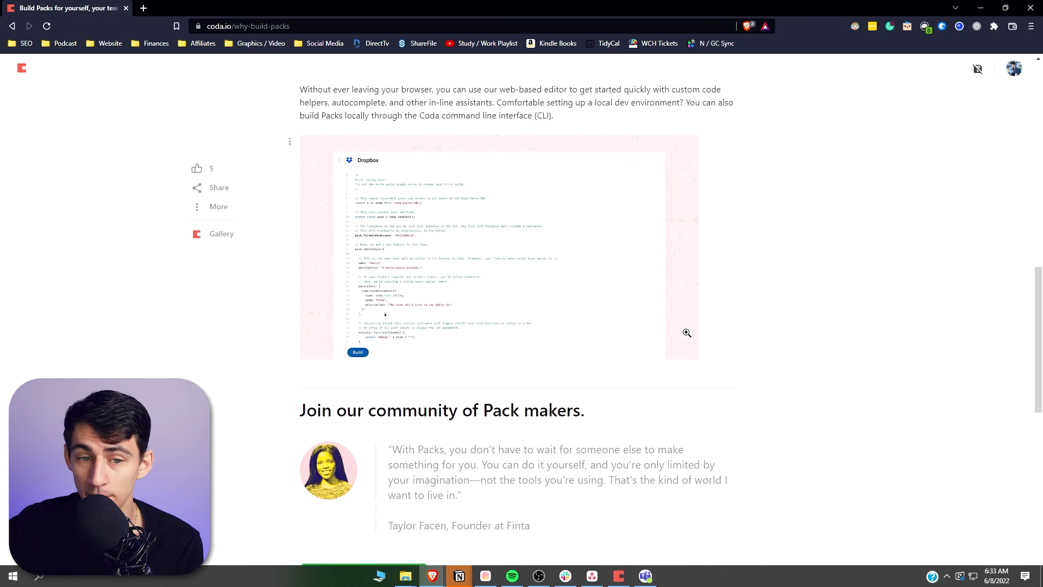